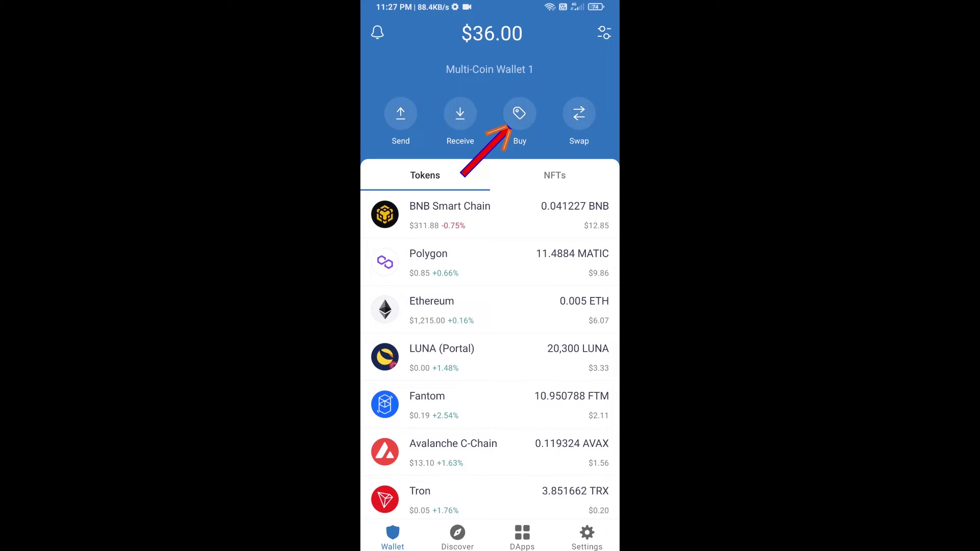
- Start a $50 coin purchase, then abandon it and return to the wallet
click(519, 115)
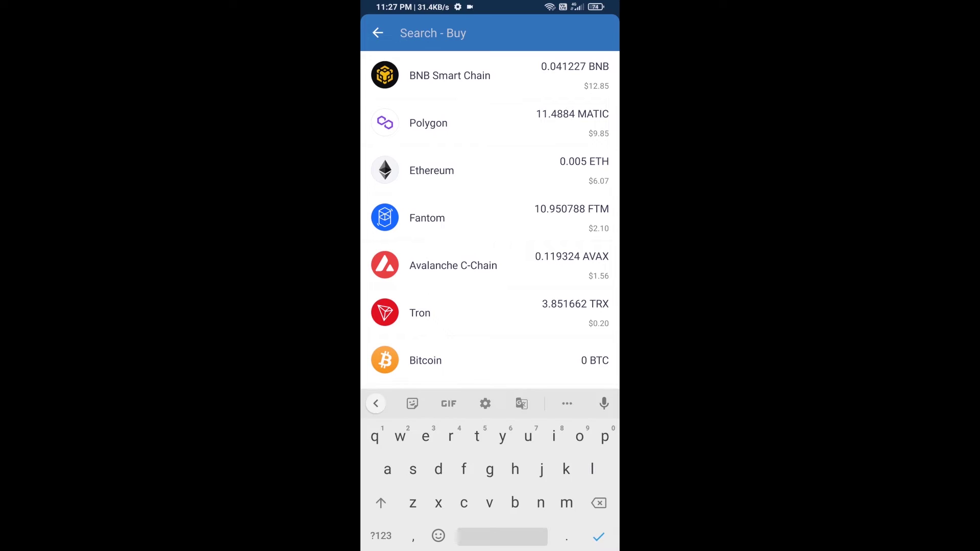
text(bnb)
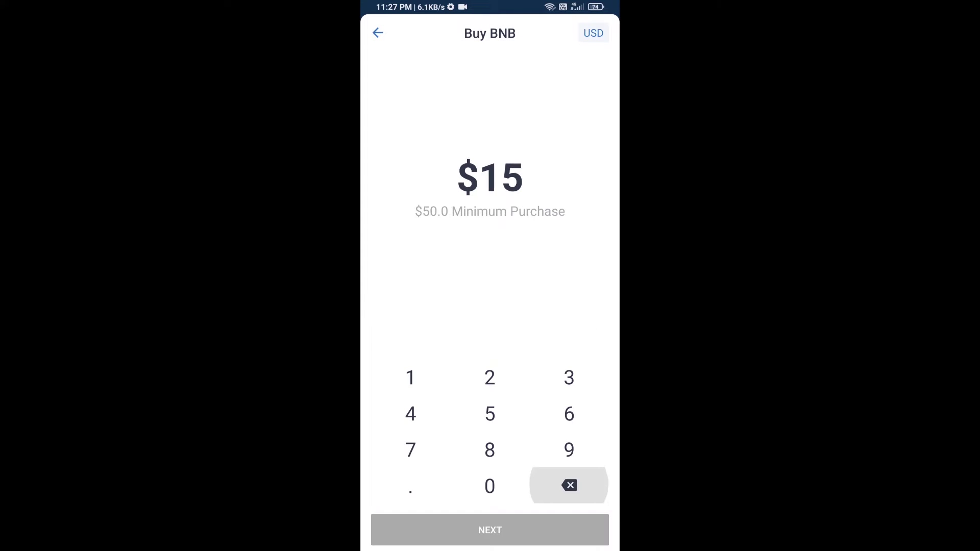
click(489, 414)
click(490, 486)
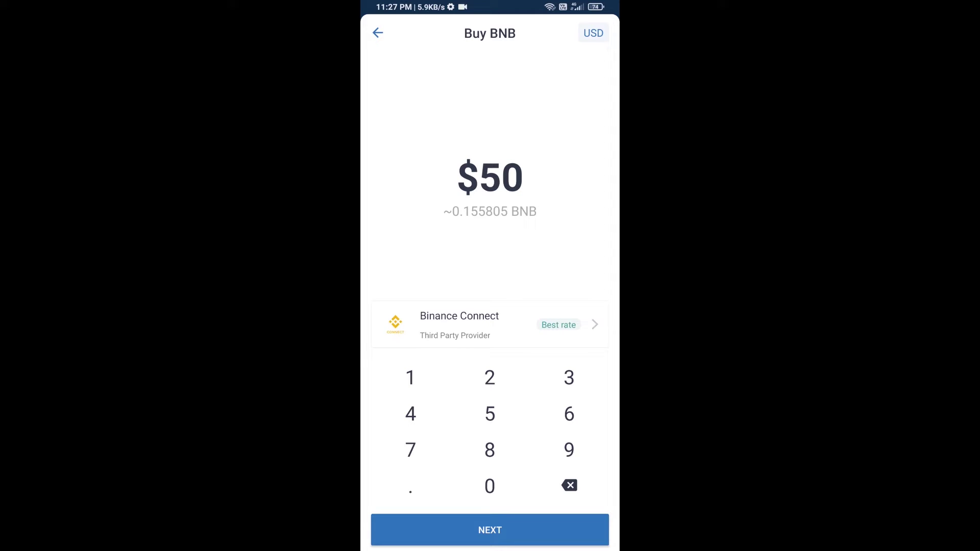
key(Escape)
key(Escape)
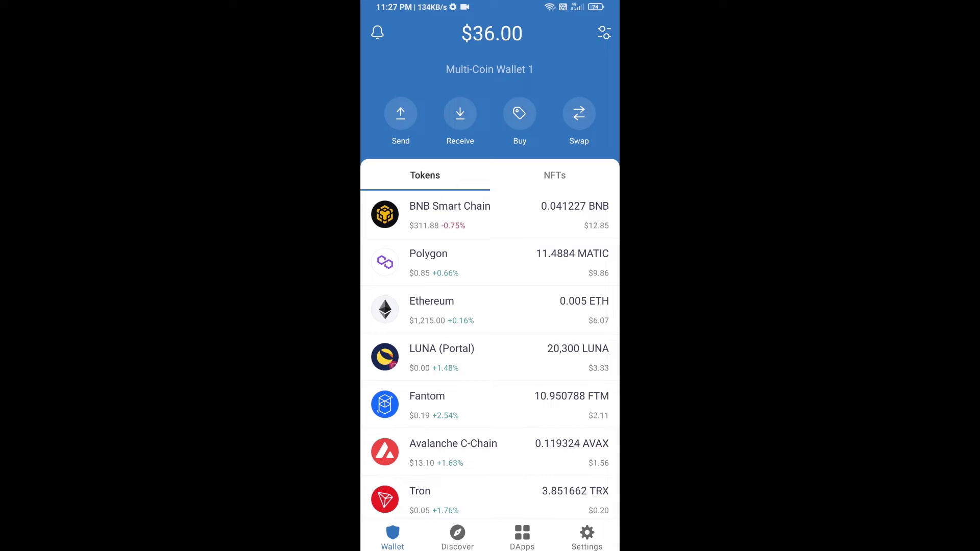
- Check the BNB Smart Chain receive details, then go to the DApps browser
click(450, 214)
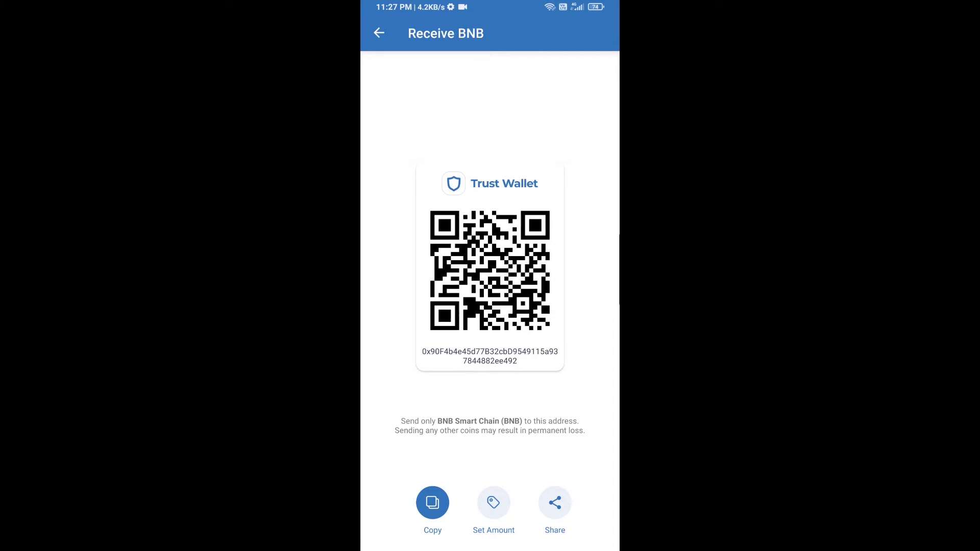
click(379, 33)
click(375, 32)
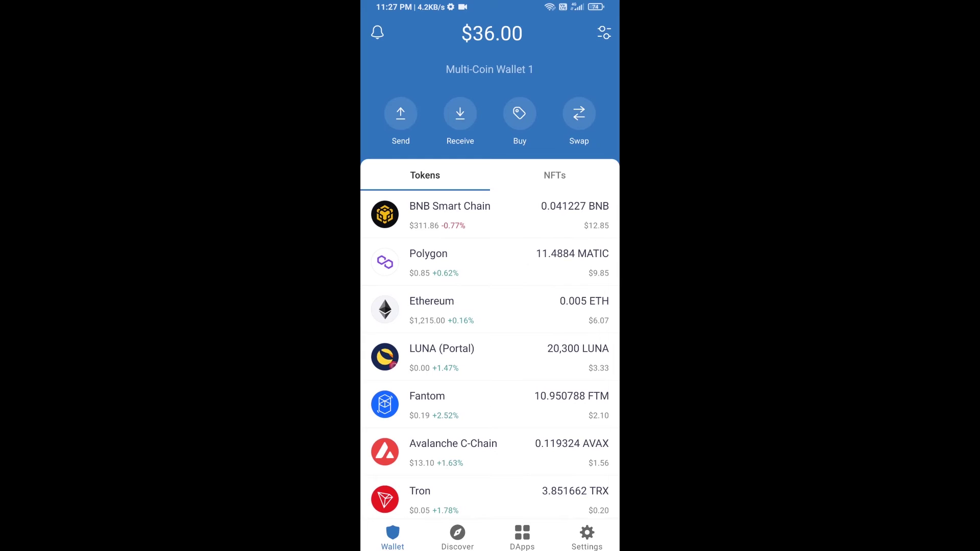
click(523, 538)
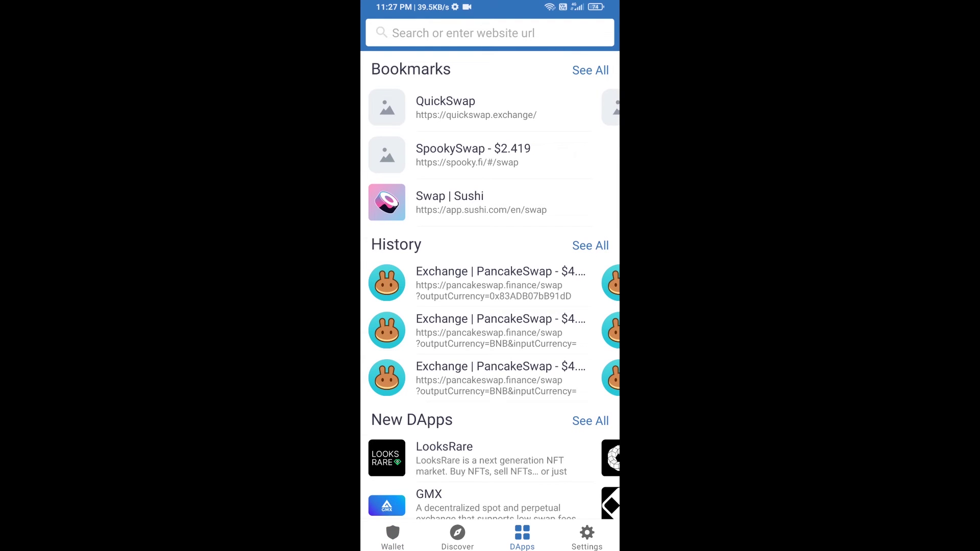
scroll(490, 286, down, 3)
scroll(490, 285, down, 3)
scroll(490, 286, down, 3)
scroll(491, 286, down, 2)
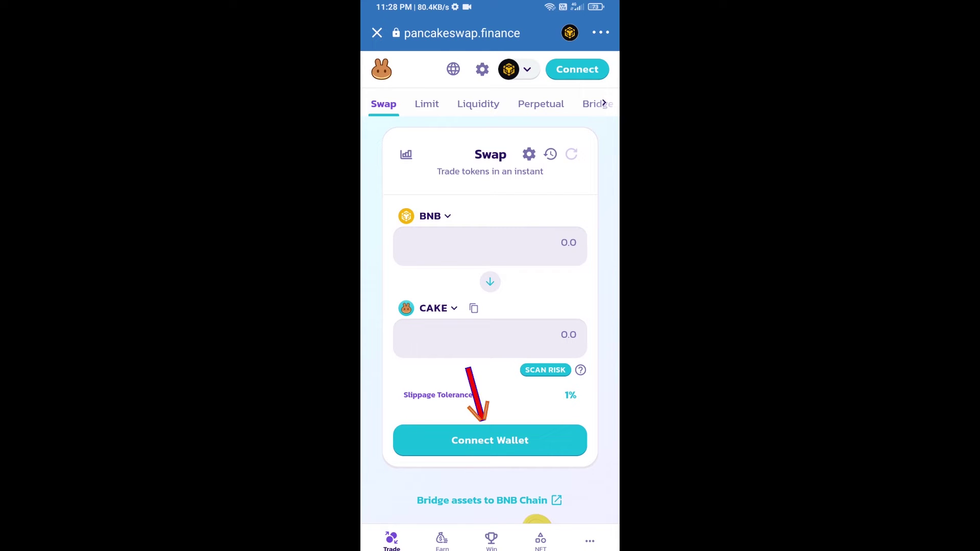
- Connect Trust Wallet to PancakeSwap and copy FlokiDash's BEP20 contract address from CoinMarketCap
click(491, 440)
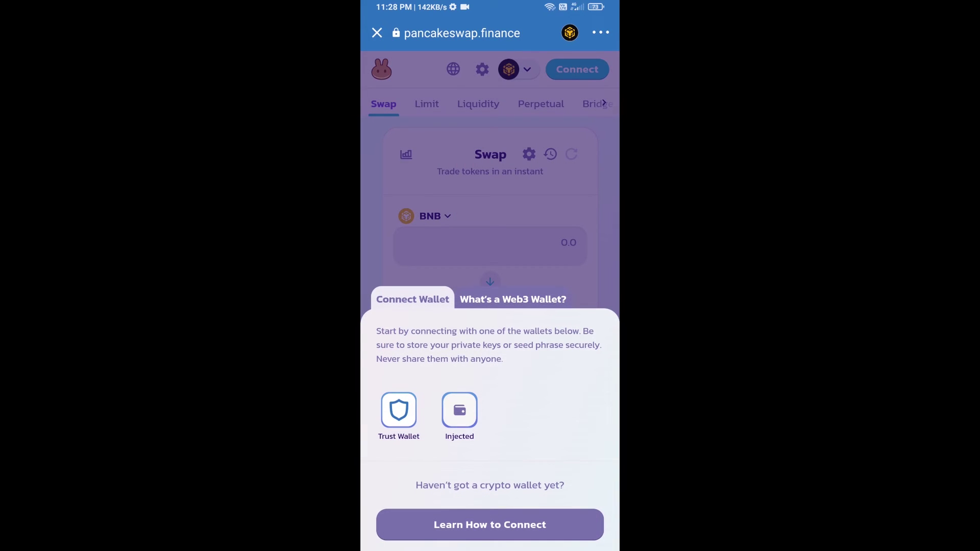
click(399, 411)
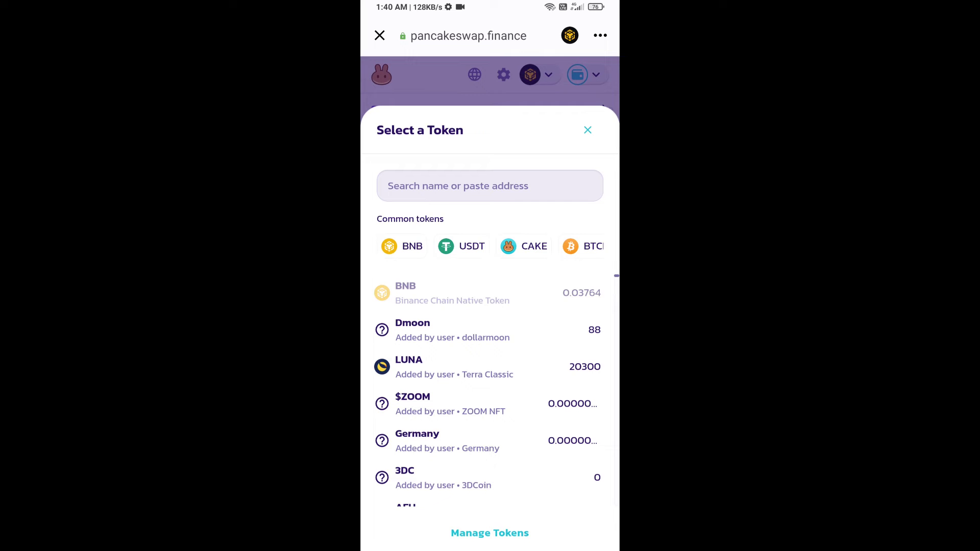
key(super)
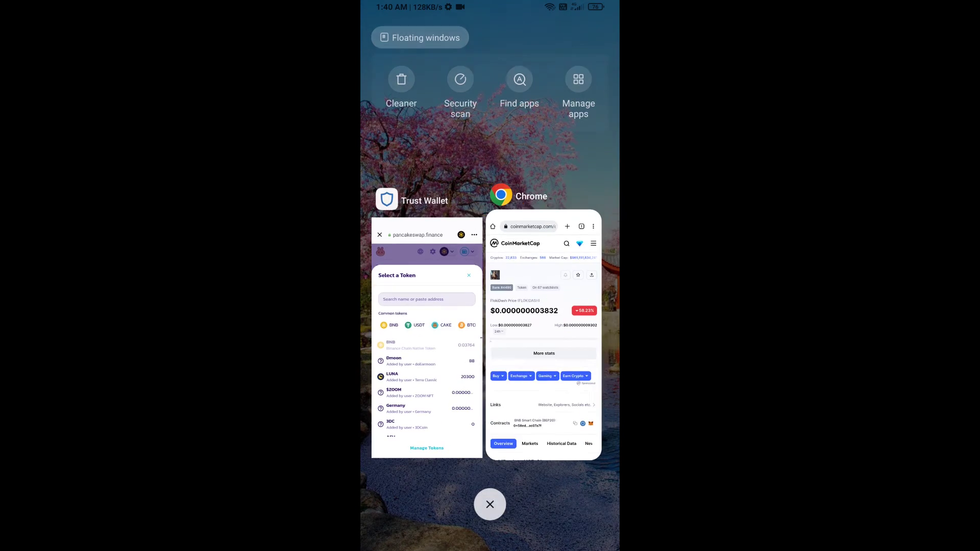
click(542, 330)
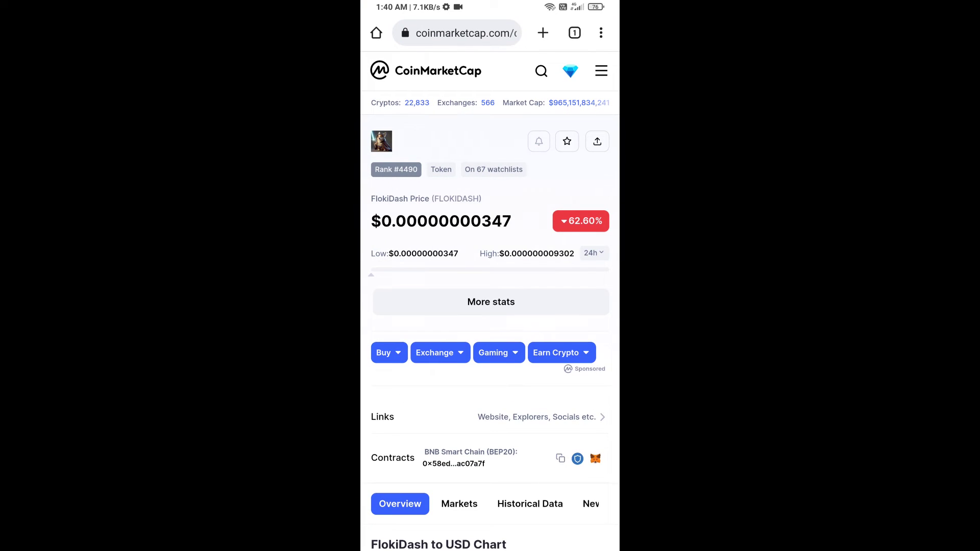
click(560, 458)
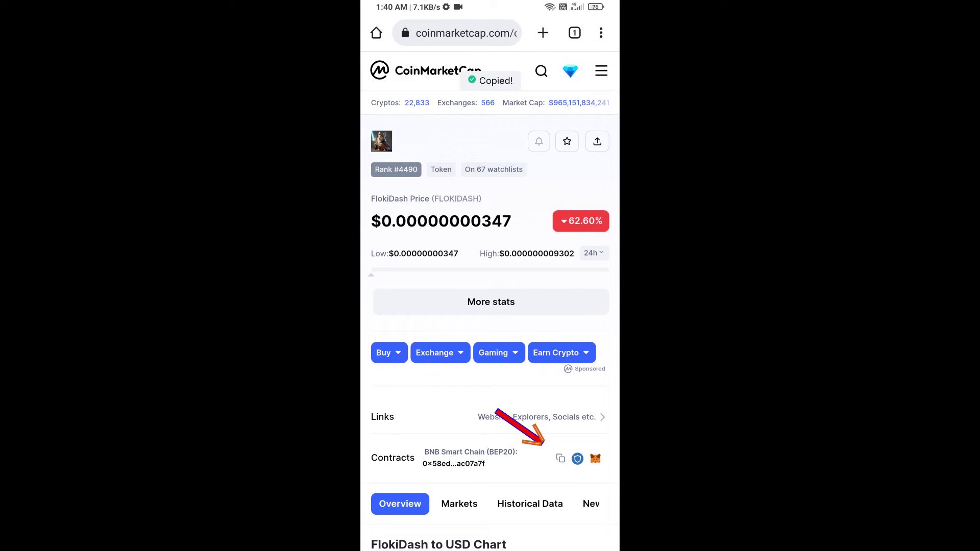
key(super)
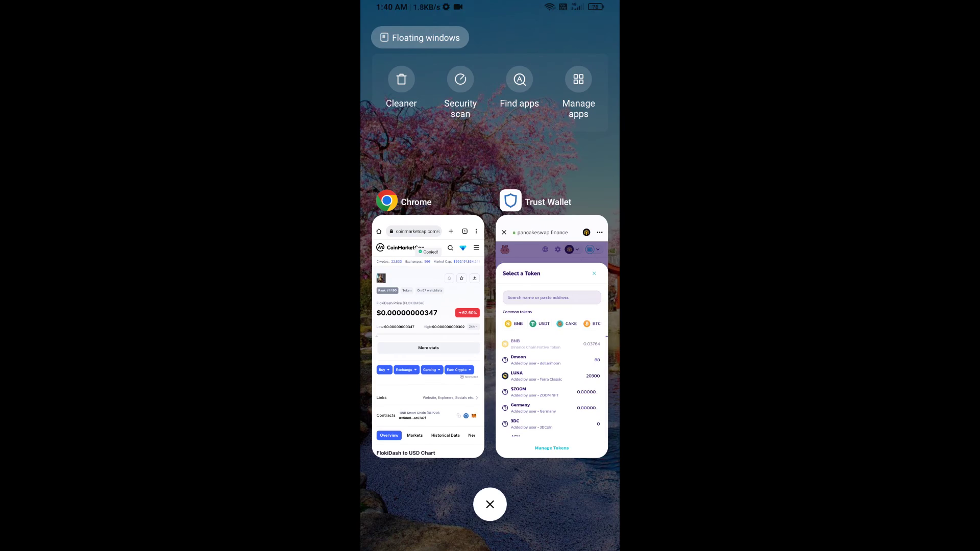
- Paste FlokiDash's contract address into the token search and import it, acknowledging the risk
click(549, 345)
click(388, 186)
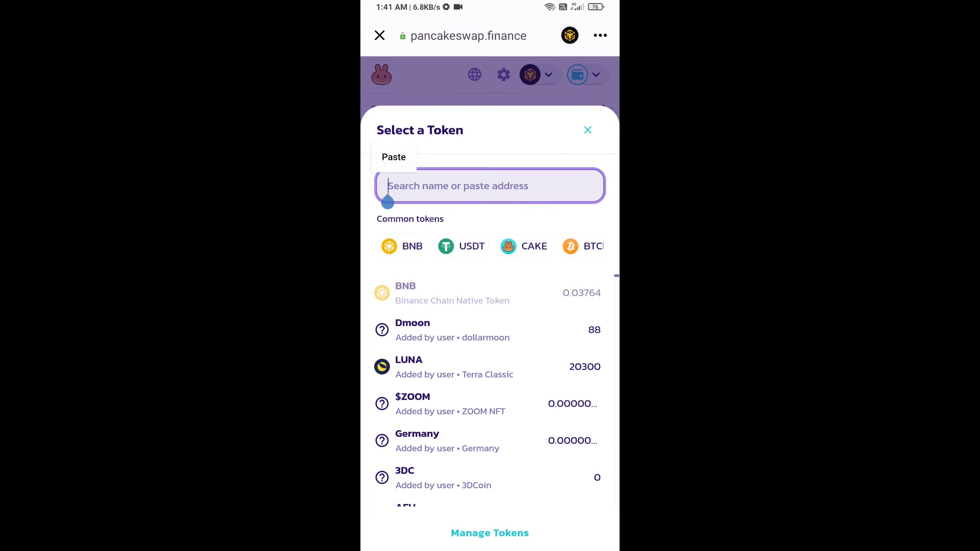
click(393, 156)
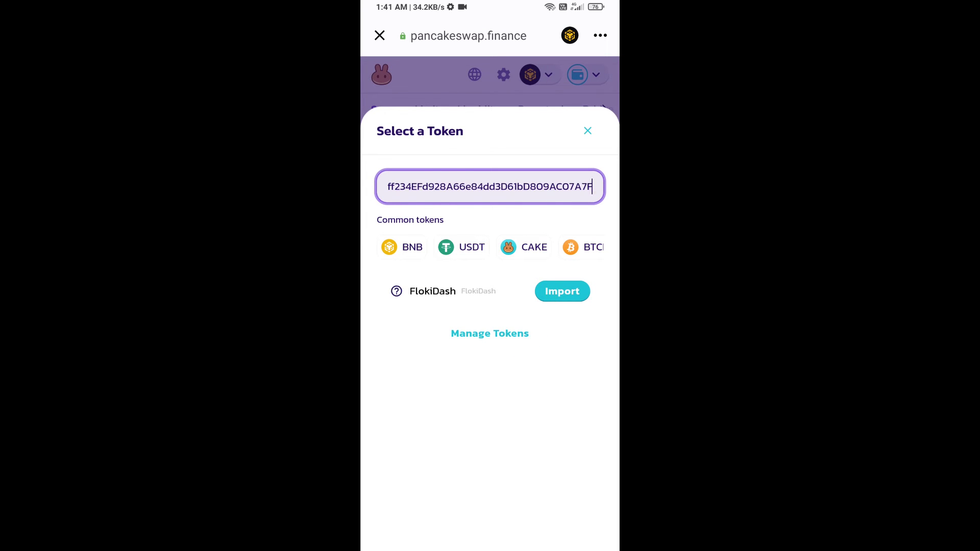
click(562, 290)
click(387, 453)
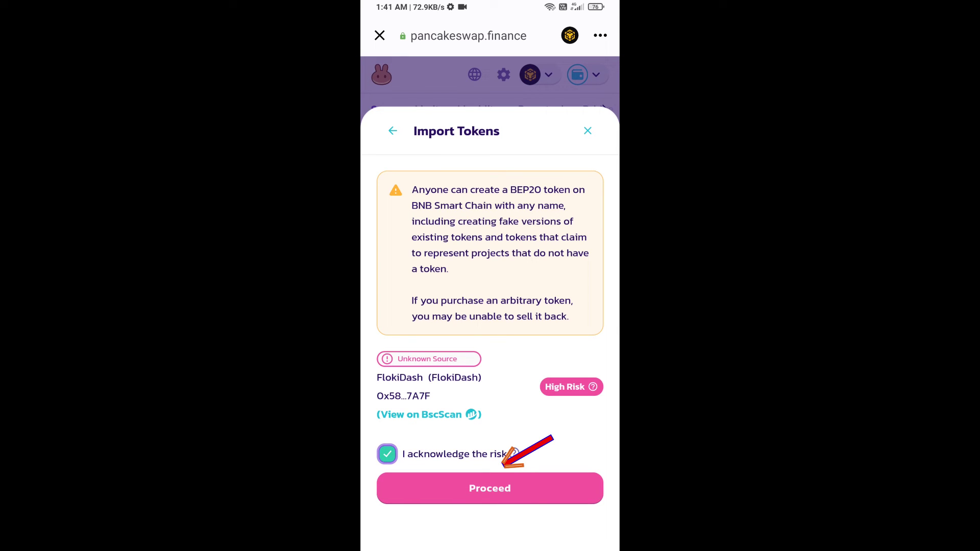
click(490, 488)
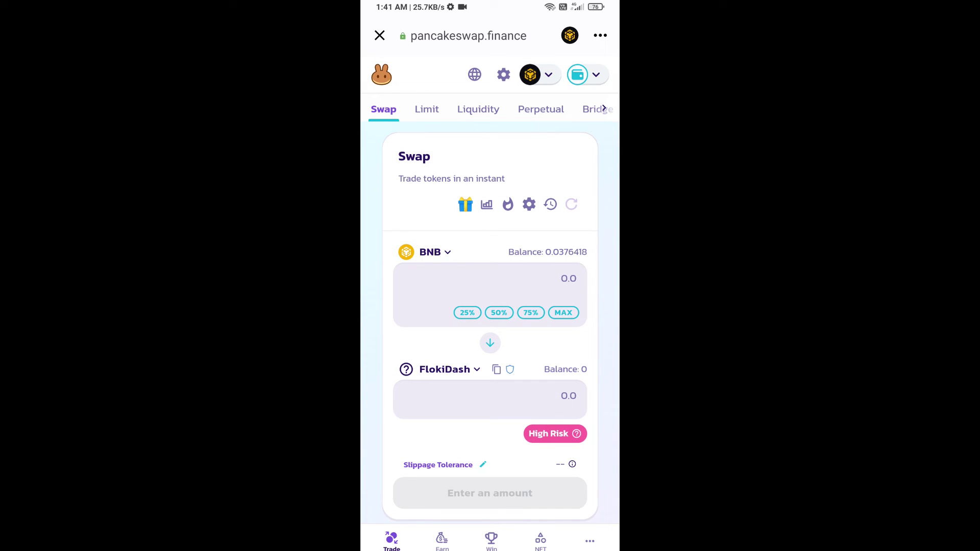
- Set a custom 8% slippage tolerance in the swap settings
click(529, 203)
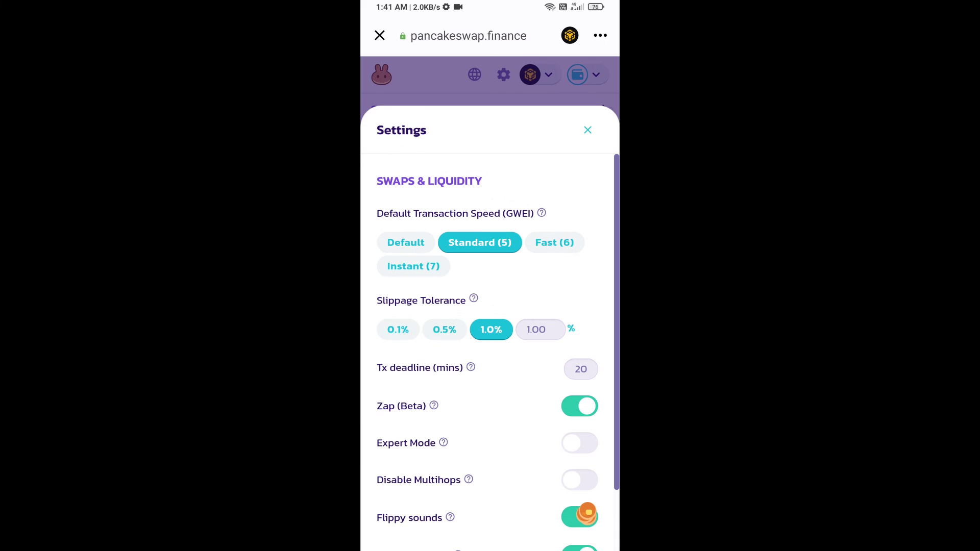
click(540, 329)
text(8)
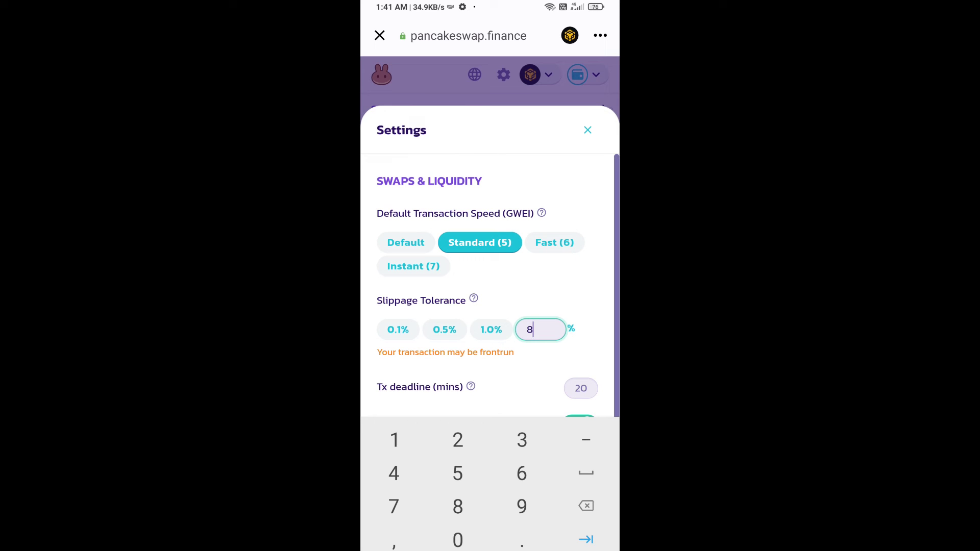
click(587, 130)
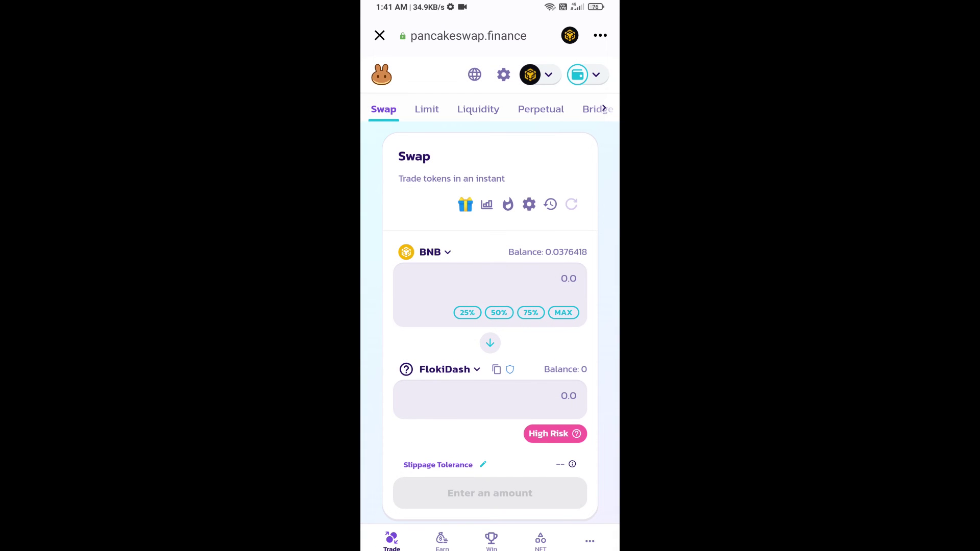
- Enter 0.005 FlokiDash, review the BNB swap, and approve it in Trust Wallet
click(490, 396)
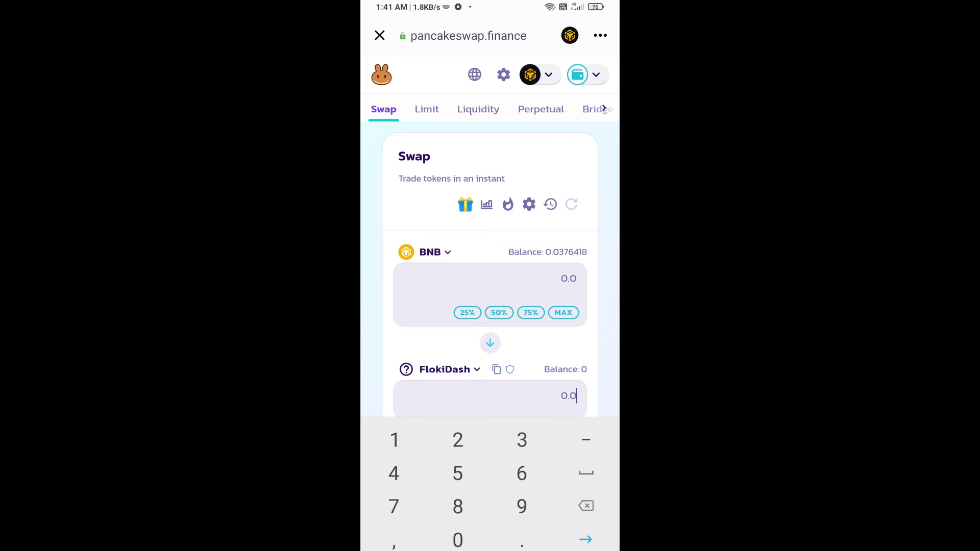
text(0.005)
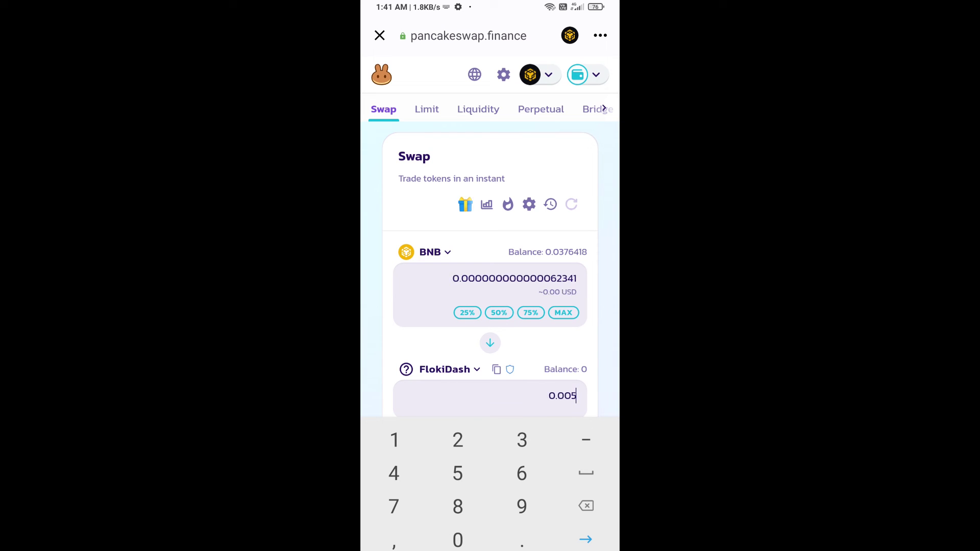
scroll(489, 230, down, 5)
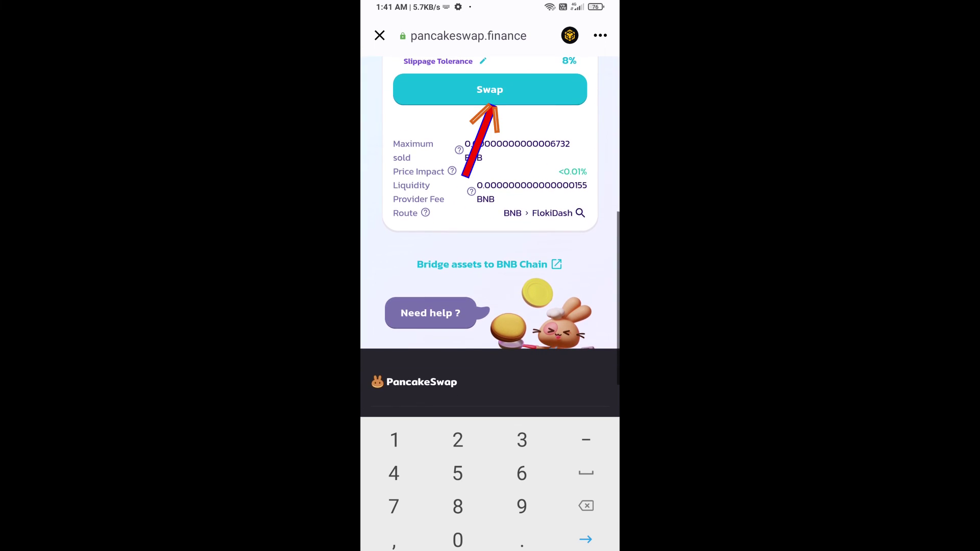
click(490, 90)
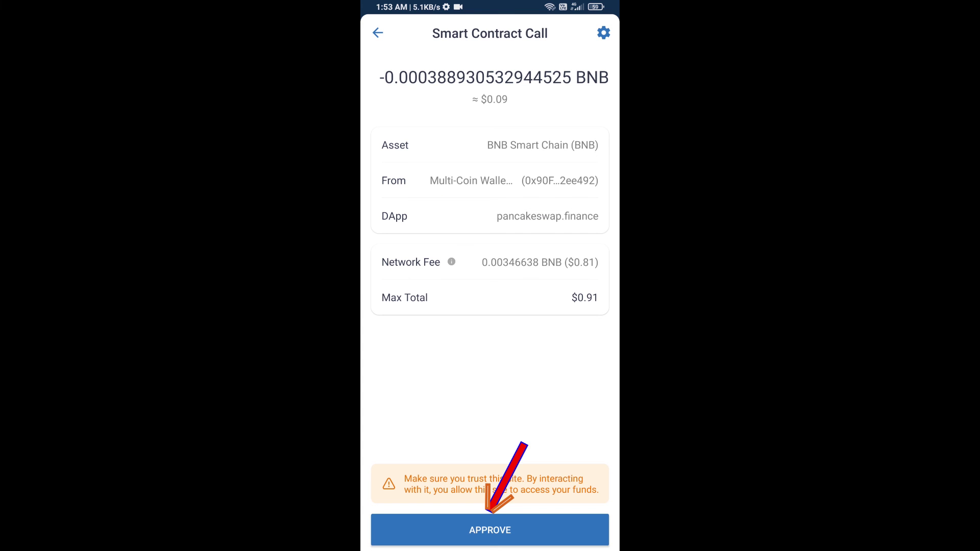
click(490, 530)
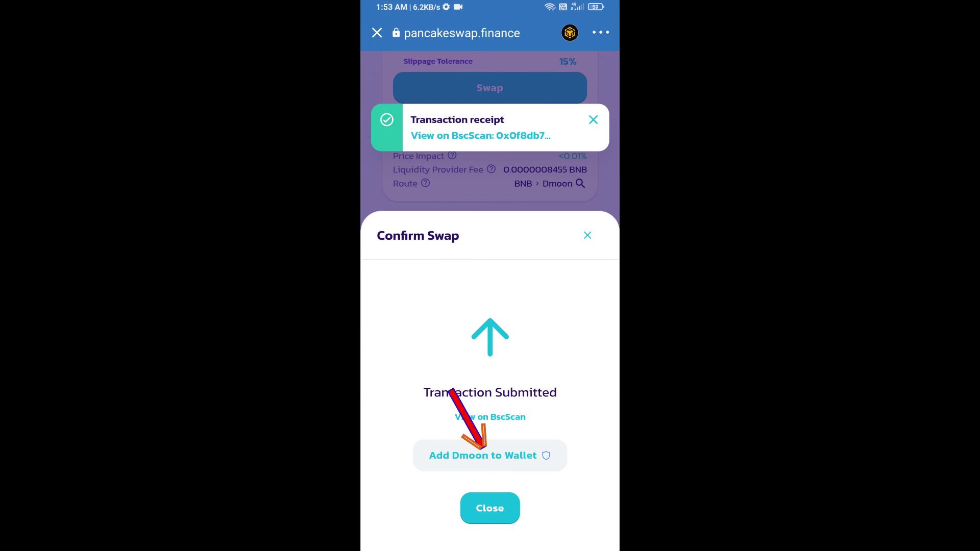
- Add the bought token to the wallet from the Transaction Submitted sheet
click(482, 455)
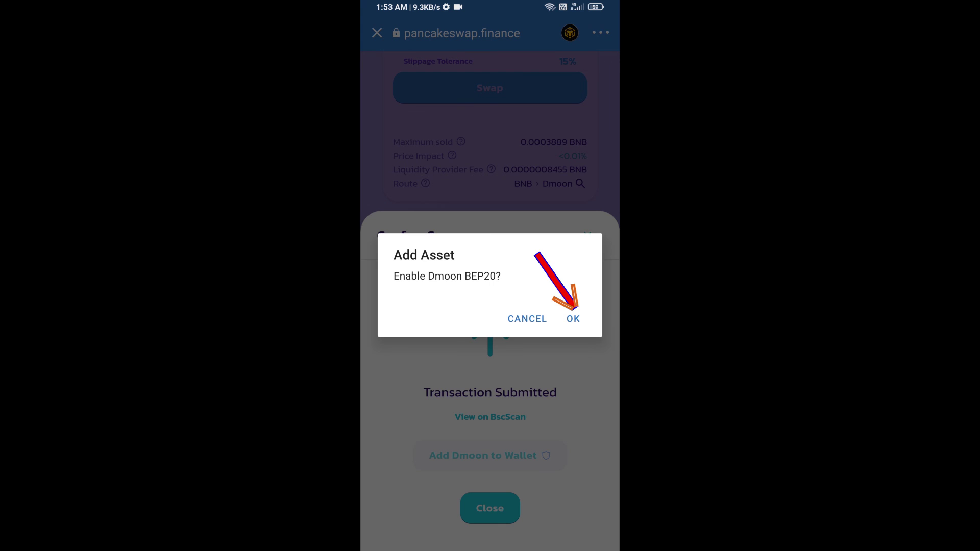